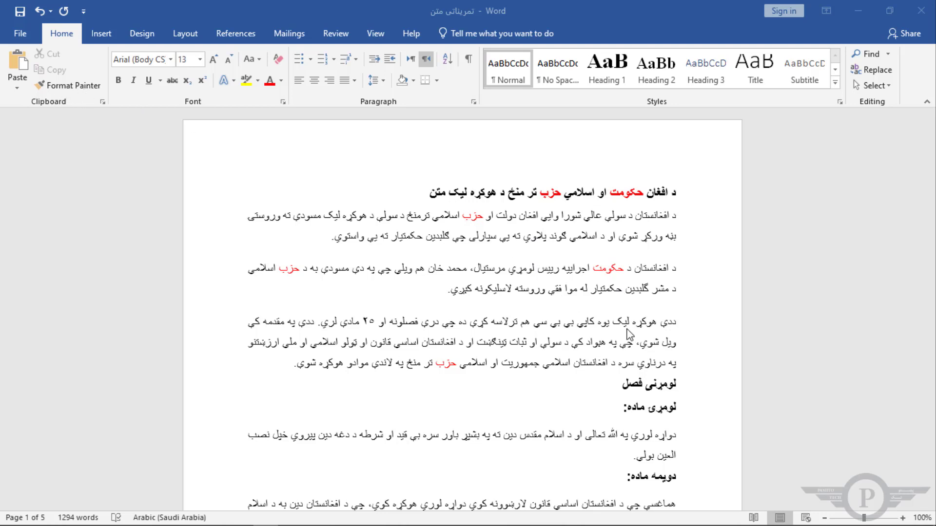
Copy the red formatting of "حکومت" in the second paragraph onto "مرستیال" with Format Painter.
{"action": "double_click", "coordinate": [607, 273]}
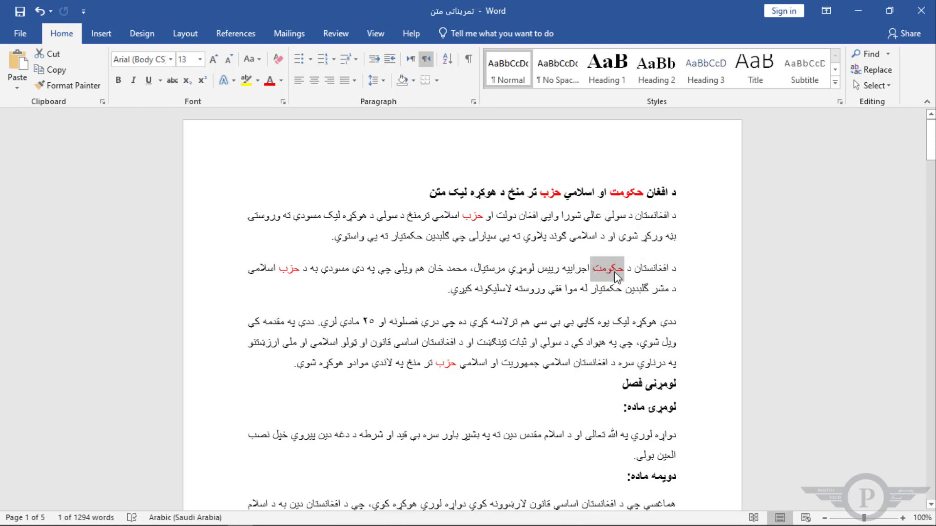
{"action": "mouse_move", "coordinate": [612, 271]}
{"action": "left_click", "coordinate": [75, 86]}
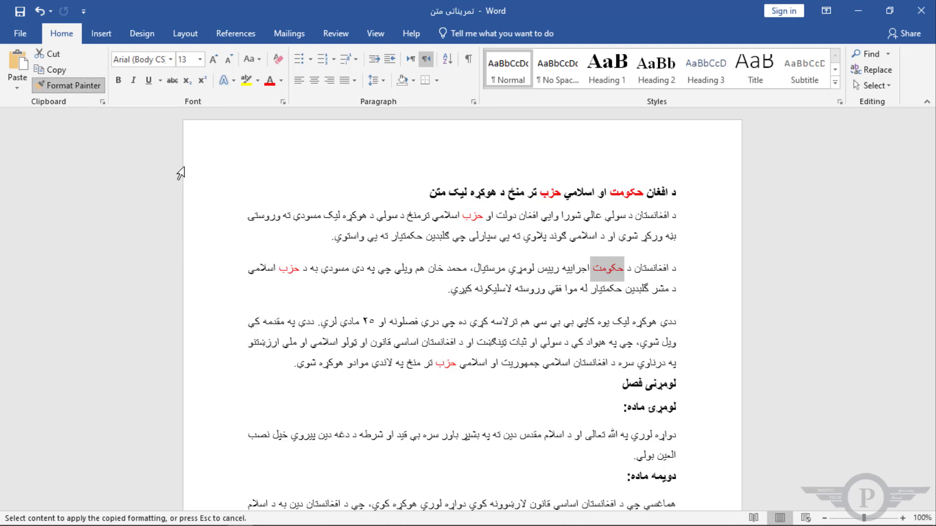
{"action": "left_click", "coordinate": [82, 88]}
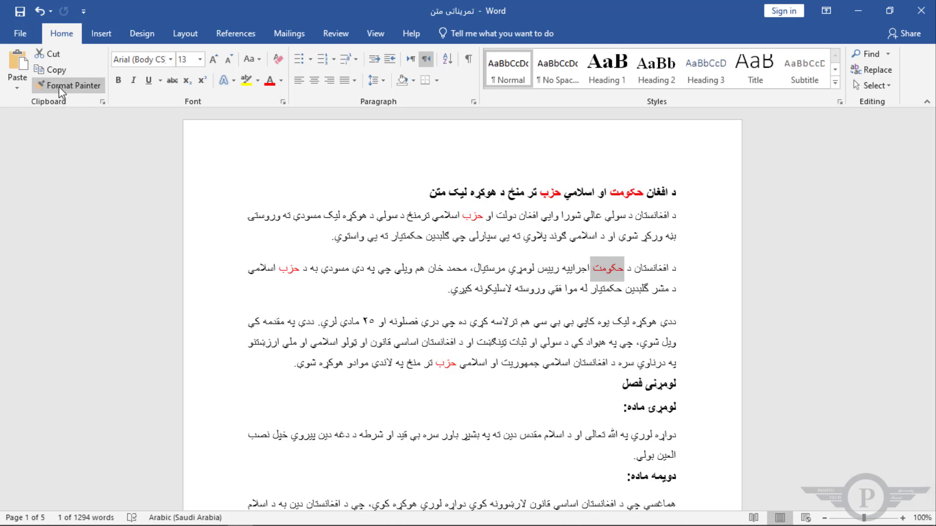
{"action": "left_click", "coordinate": [82, 87]}
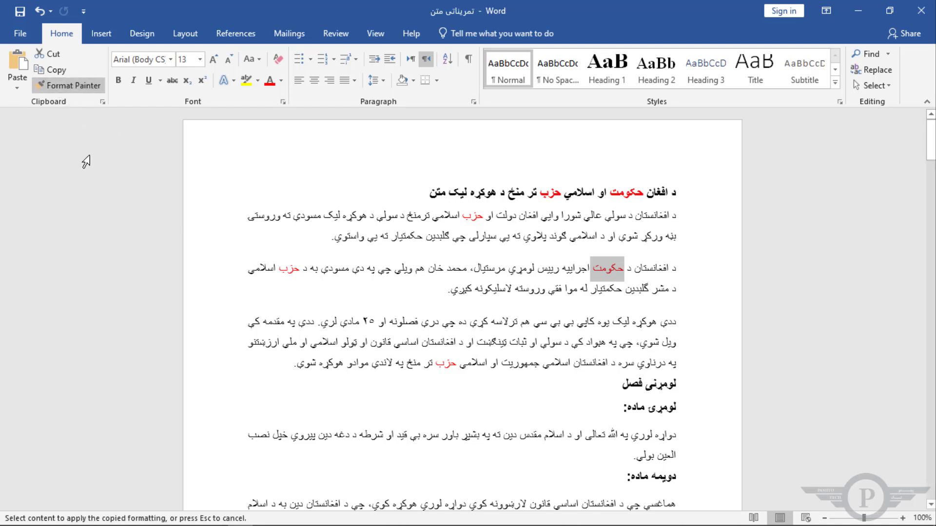
{"action": "left_click", "coordinate": [73, 86]}
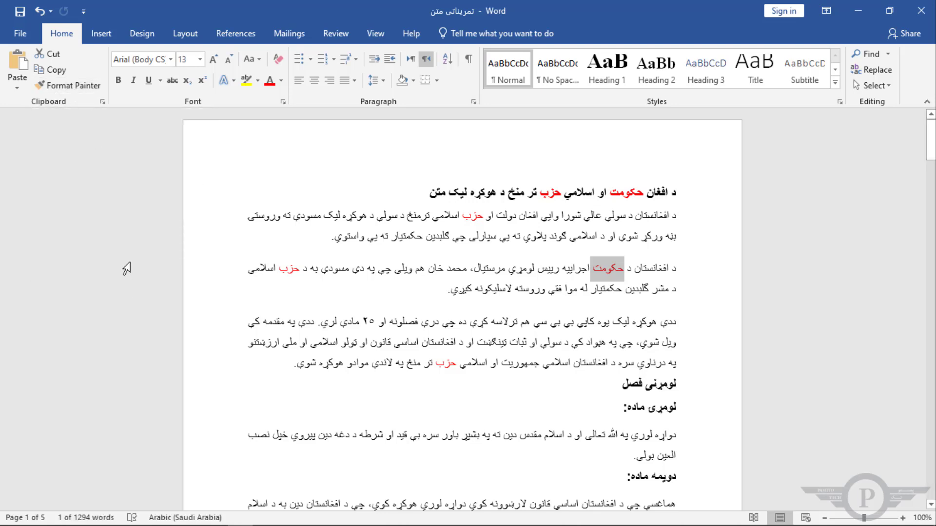
{"action": "left_click", "coordinate": [68, 90]}
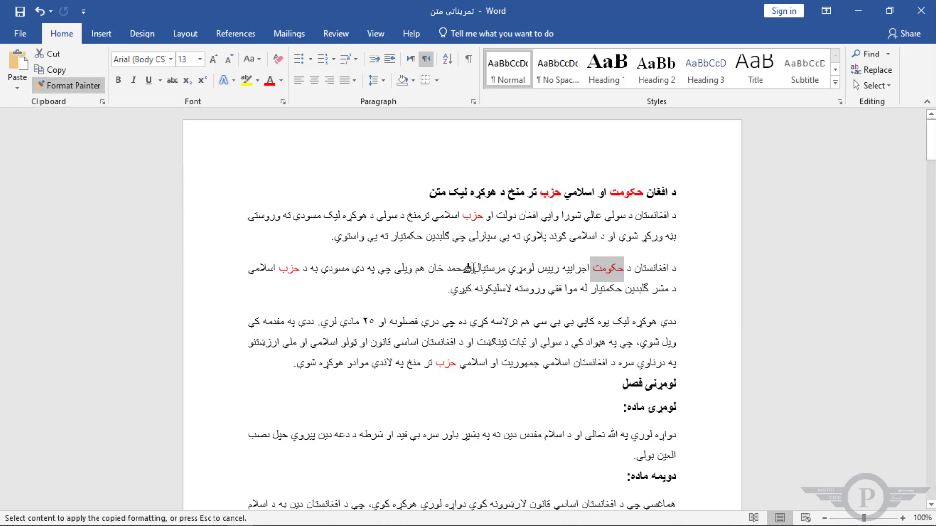
{"action": "left_click_drag", "start_coordinate": [470, 268], "coordinate": [503, 267]}
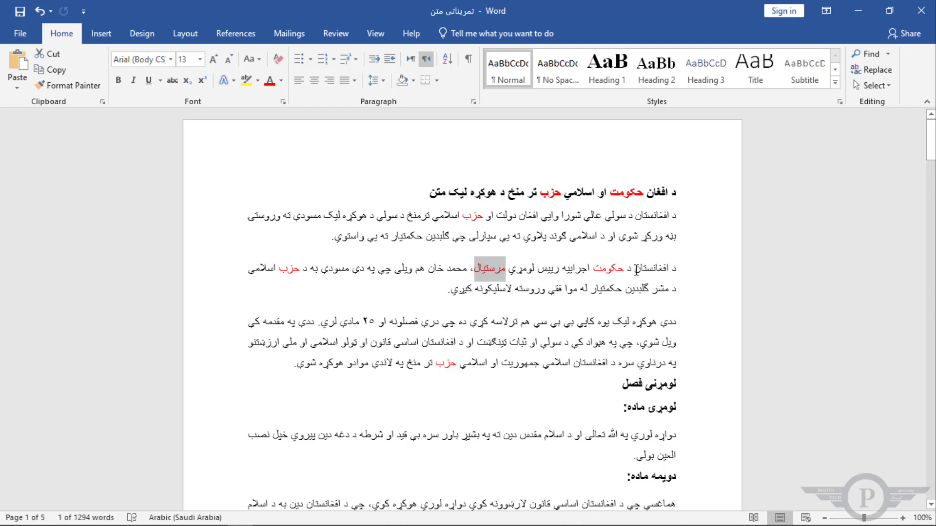
Format the second paragraph's opening phrase "د افغانستان" as bold, 14 pt, underlined and standard blue.
{"action": "left_click_drag", "start_coordinate": [635, 269], "coordinate": [678, 269]}
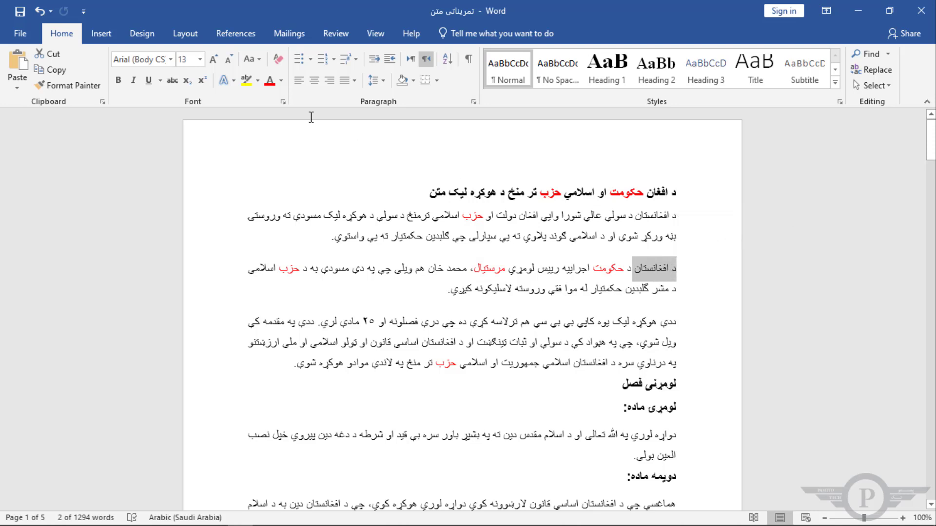
{"action": "left_click", "coordinate": [119, 83]}
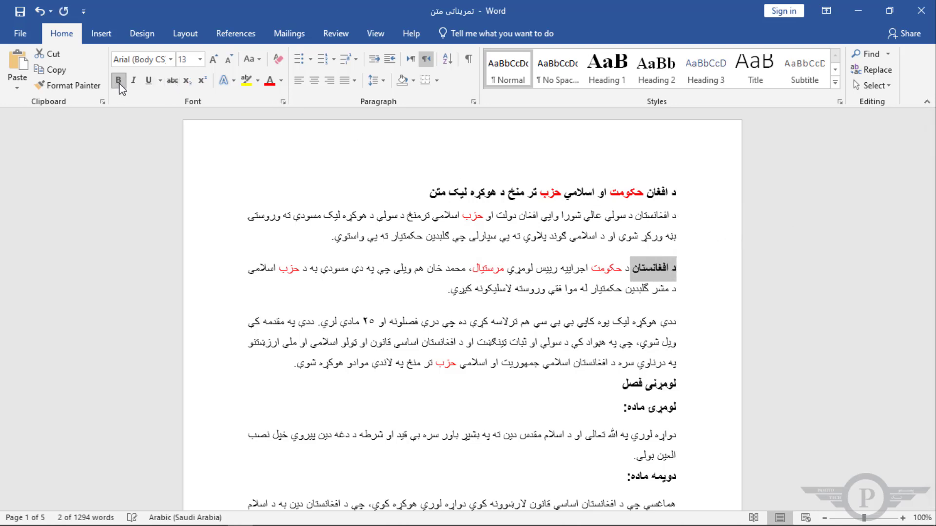
{"action": "left_click", "coordinate": [215, 61]}
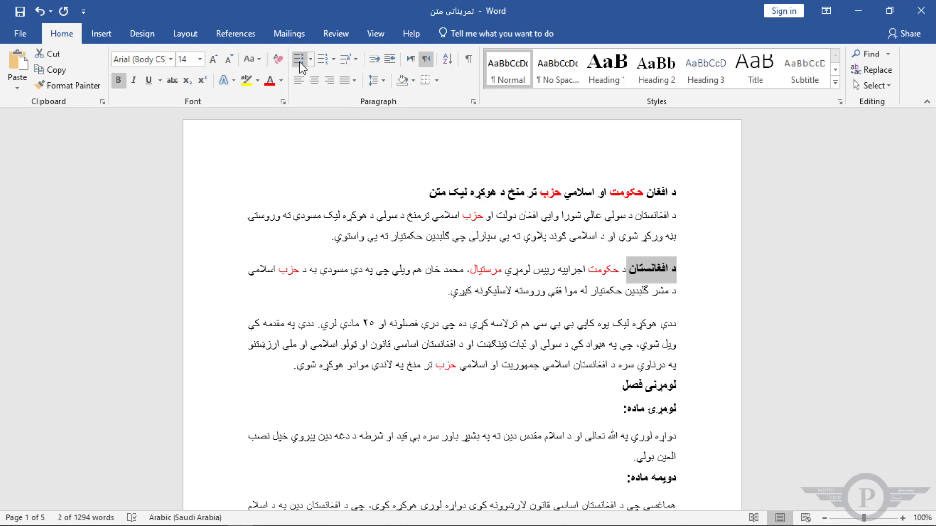
{"action": "left_click", "coordinate": [148, 80]}
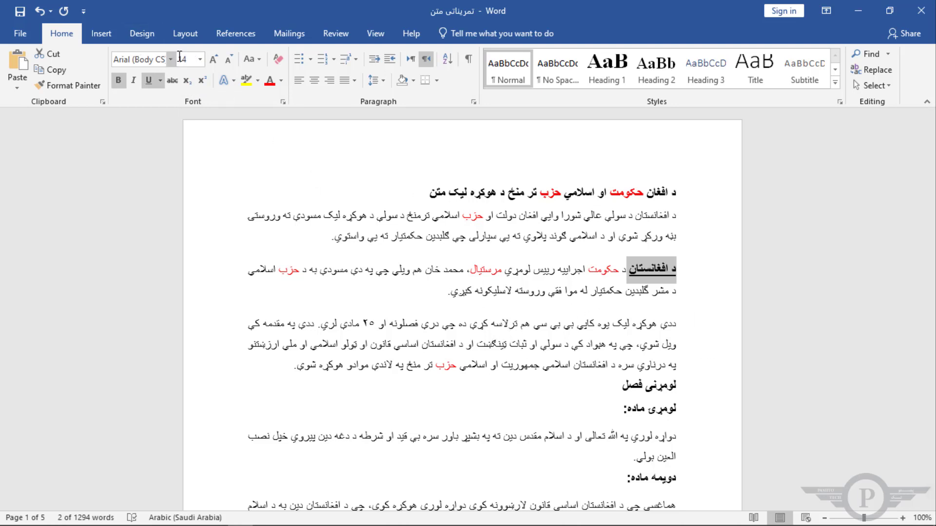
{"action": "left_click", "coordinate": [286, 82]}
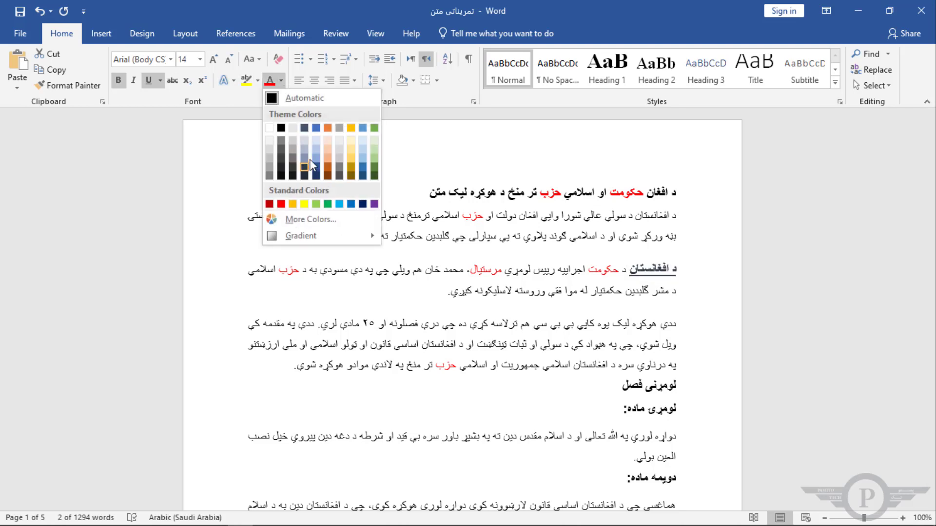
{"action": "left_click", "coordinate": [352, 203]}
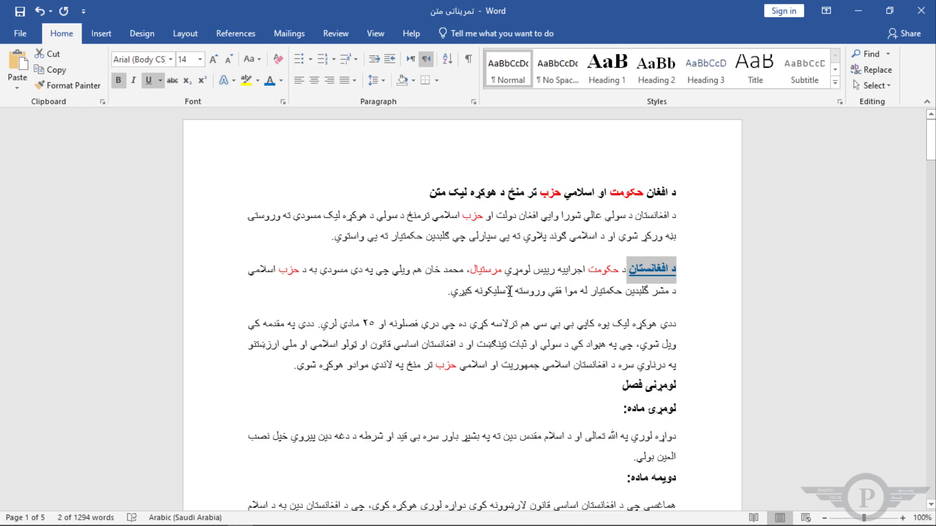
Copy the blue underlined formatting of the second paragraph's opening phrase onto "د افغانستان" in the third paragraph's last line.
{"action": "scroll", "coordinate": [654, 273], "scroll_direction": "down", "scroll_amount": 1}
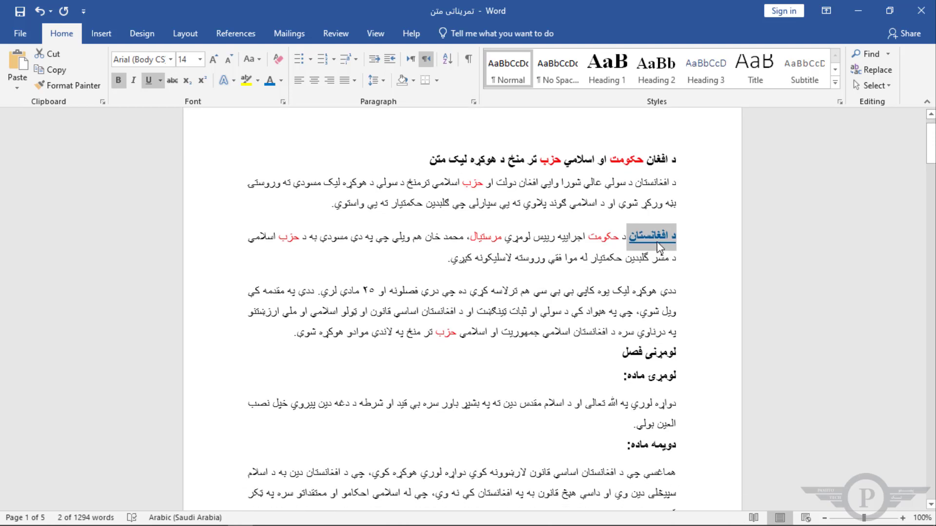
{"action": "scroll", "coordinate": [657, 241], "scroll_direction": "down", "scroll_amount": 1}
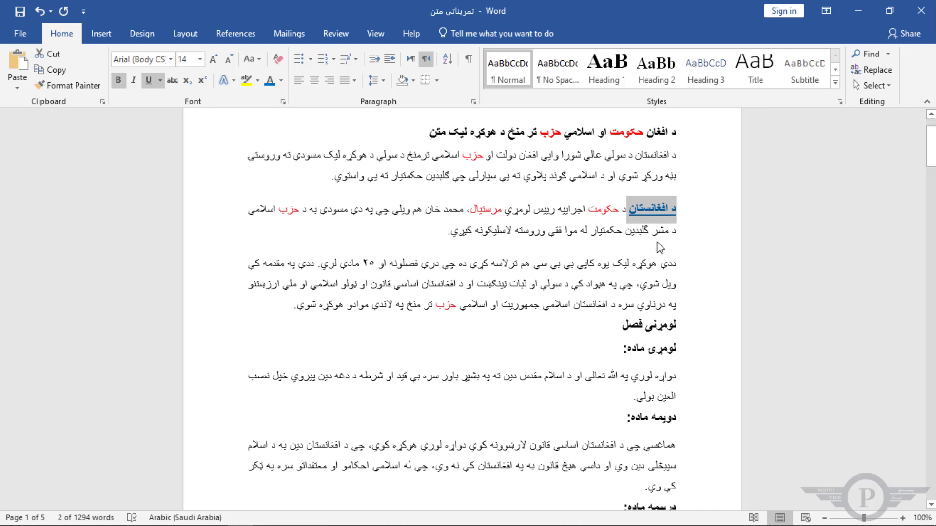
{"action": "left_click", "coordinate": [74, 89]}
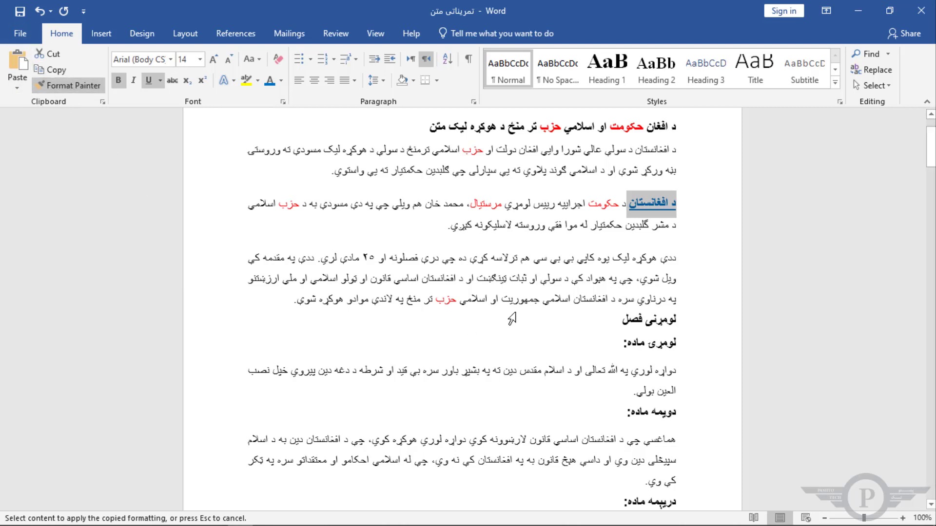
{"action": "mouse_move", "coordinate": [569, 302]}
{"action": "left_mouse_down"}
{"action": "mouse_move", "coordinate": [632, 298]}
{"action": "mouse_move", "coordinate": [567, 300]}
{"action": "mouse_move", "coordinate": [608, 299]}
{"action": "left_mouse_up"}
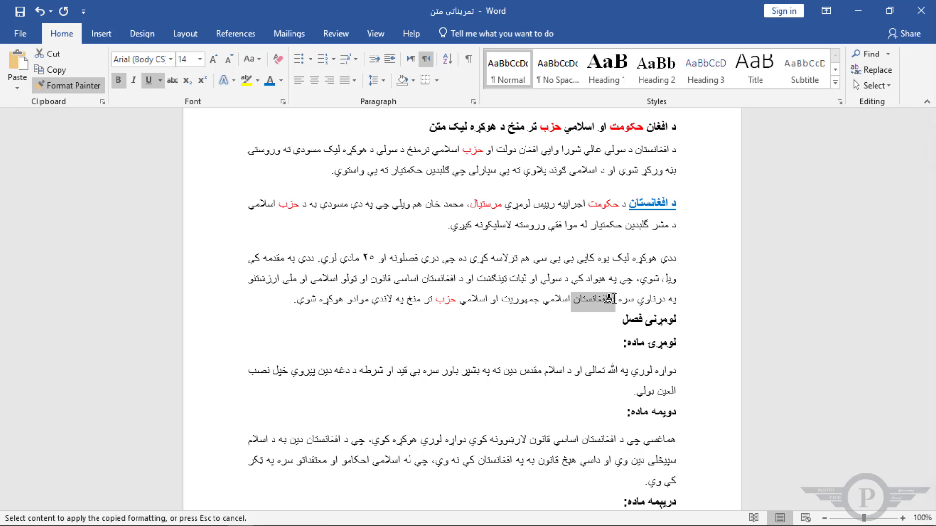
{"action": "left_click_drag", "start_coordinate": [608, 299], "coordinate": [610, 299]}
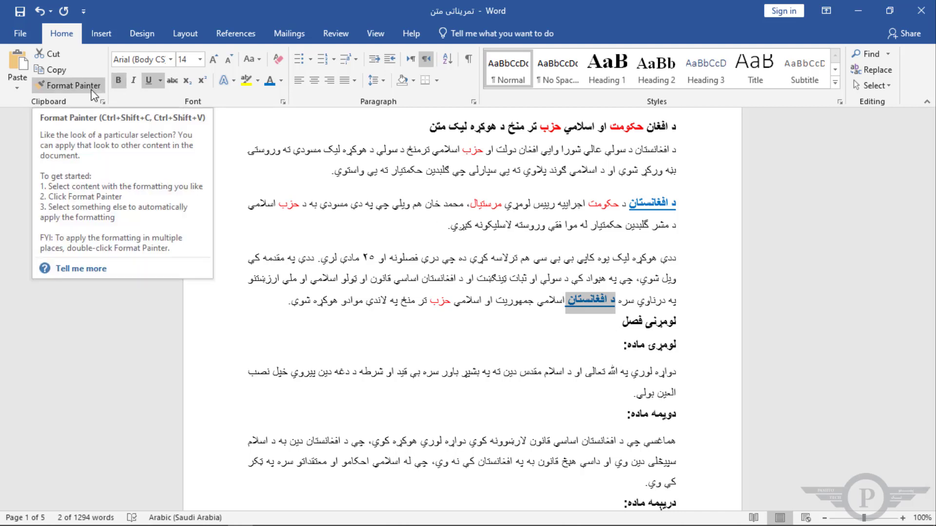
{"action": "mouse_move", "coordinate": [533, 259]}
{"action": "left_mouse_down"}
{"action": "mouse_move", "coordinate": [632, 269]}
{"action": "mouse_move", "coordinate": [590, 268]}
{"action": "mouse_move", "coordinate": [609, 268]}
{"action": "mouse_move", "coordinate": [602, 268]}
{"action": "left_mouse_up"}
{"action": "left_click", "coordinate": [600, 268]}
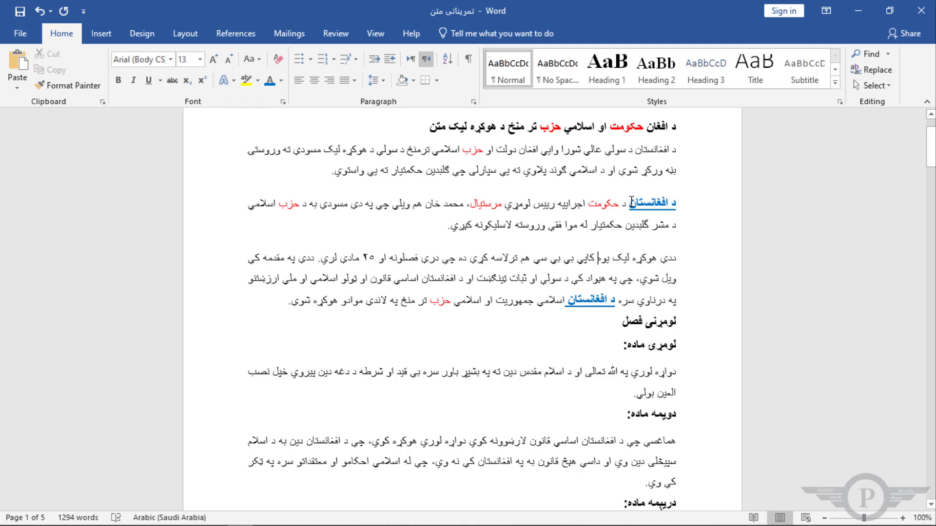
Lock Format Painter on the blue underlined phrase opening the second paragraph and apply it to "د افغانستان", "مقدمه" and "ویل شوي" in the third paragraph's upper lines.
{"action": "left_click", "coordinate": [575, 300]}
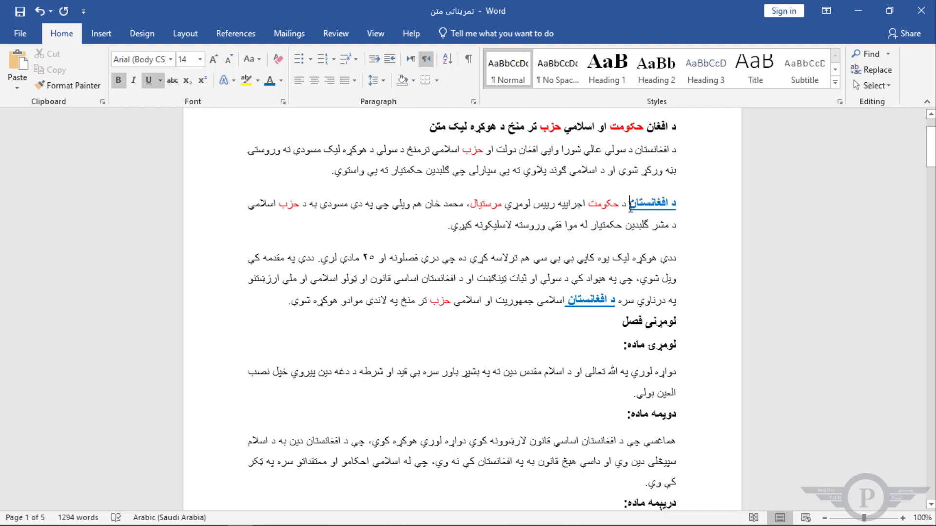
{"action": "left_click_drag", "start_coordinate": [629, 202], "coordinate": [678, 201]}
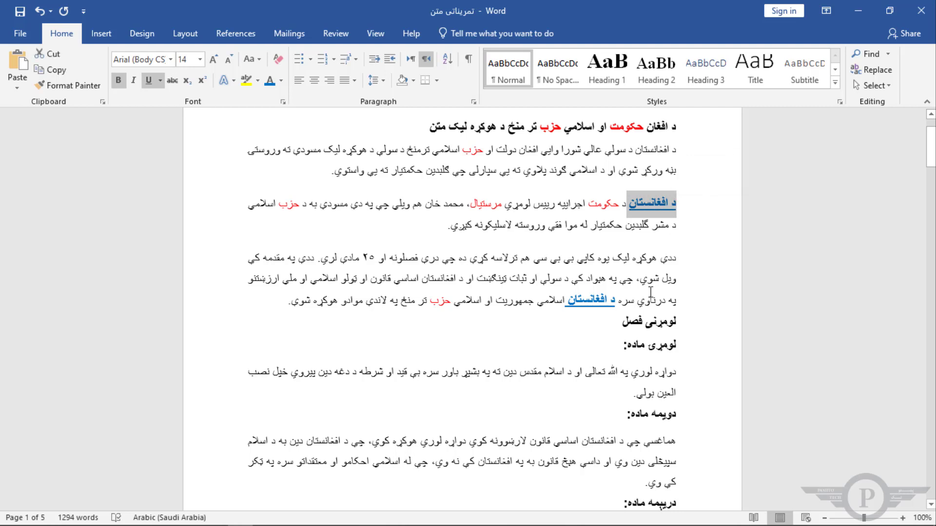
{"action": "left_click", "coordinate": [53, 87]}
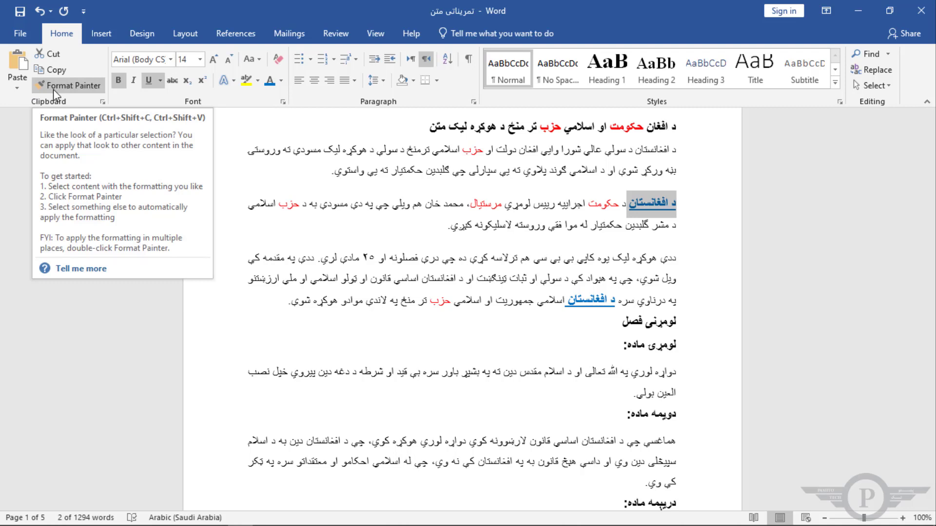
{"action": "left_click", "coordinate": [53, 89]}
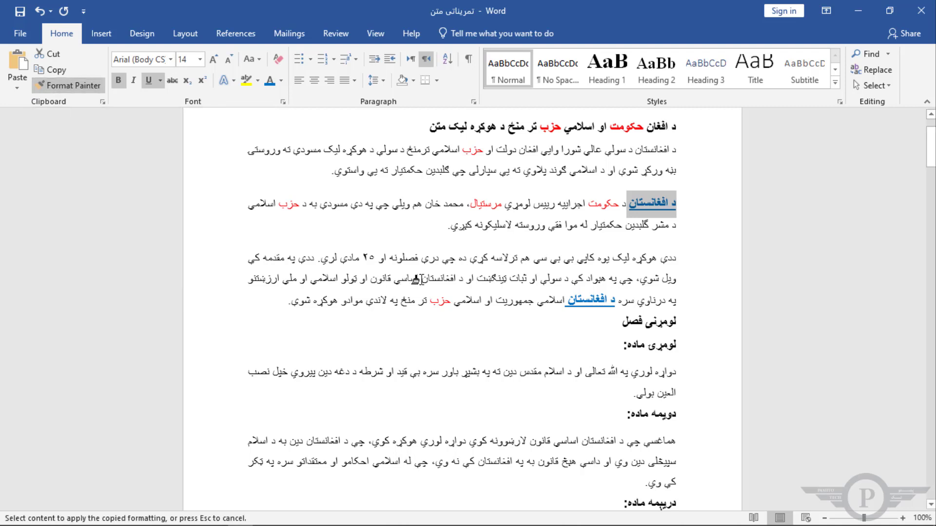
{"action": "left_click_drag", "start_coordinate": [418, 280], "coordinate": [459, 279]}
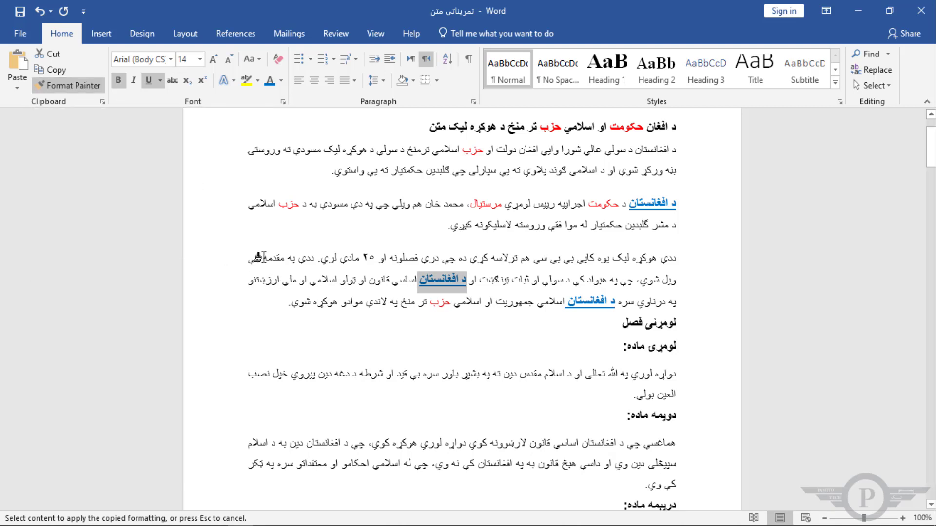
{"action": "left_click_drag", "start_coordinate": [262, 258], "coordinate": [282, 257]}
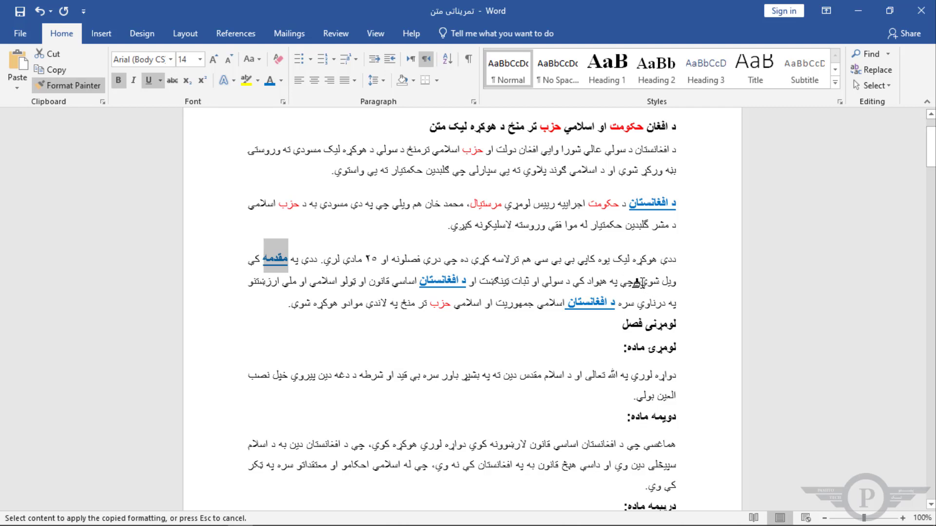
{"action": "left_click_drag", "start_coordinate": [642, 284], "coordinate": [669, 286]}
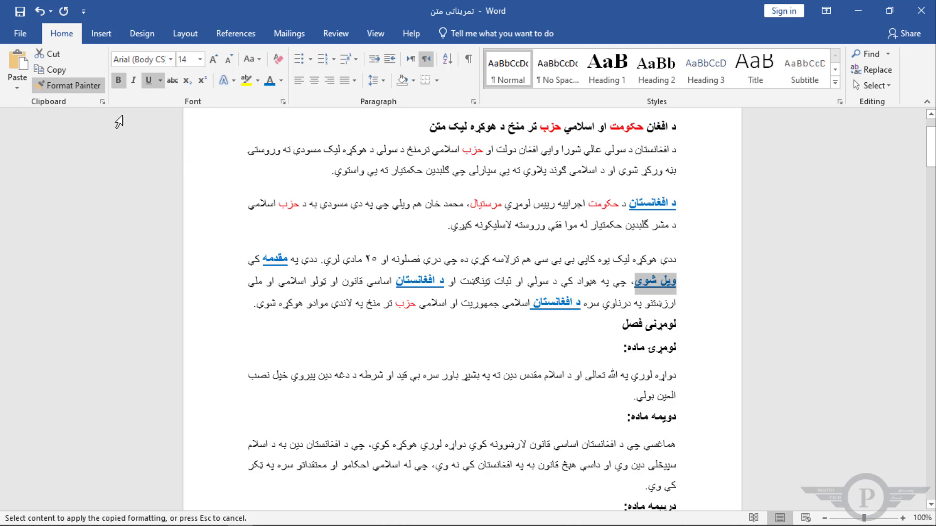
{"action": "left_click", "coordinate": [84, 87]}
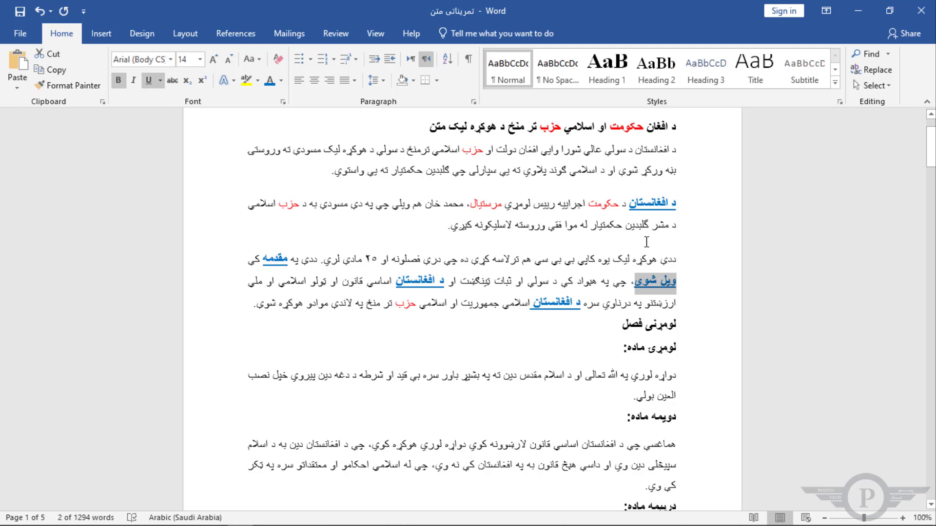
Use locked Format Painter to apply the second paragraph's plain body formatting to its opening phrase, "مرستیال" and all blue underlined words in the third paragraph.
{"action": "left_click", "coordinate": [541, 204]}
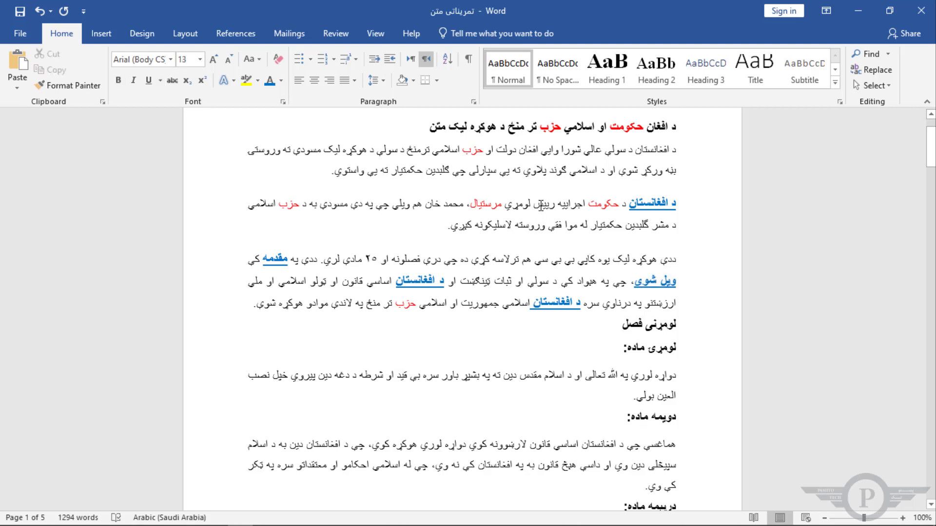
{"action": "left_click", "coordinate": [77, 88]}
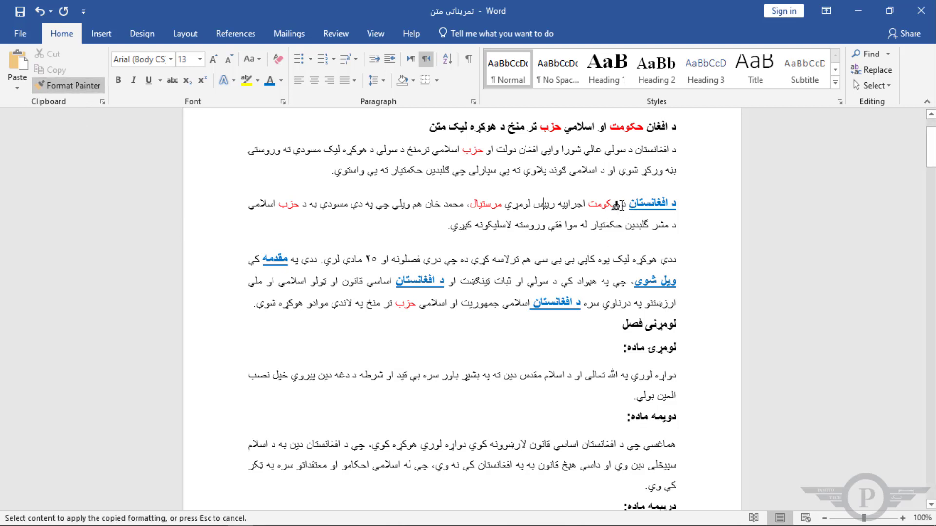
{"action": "left_click_drag", "start_coordinate": [622, 205], "coordinate": [675, 205]}
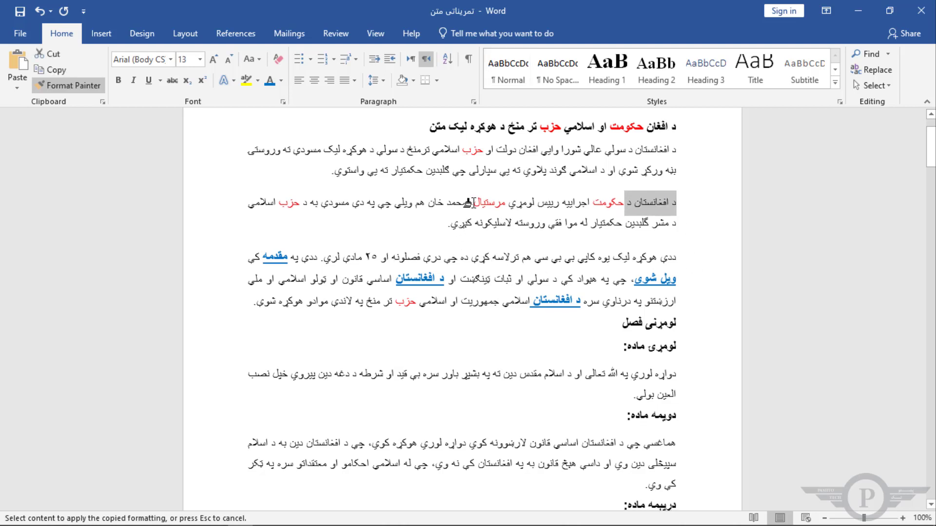
{"action": "left_click_drag", "start_coordinate": [478, 203], "coordinate": [505, 203]}
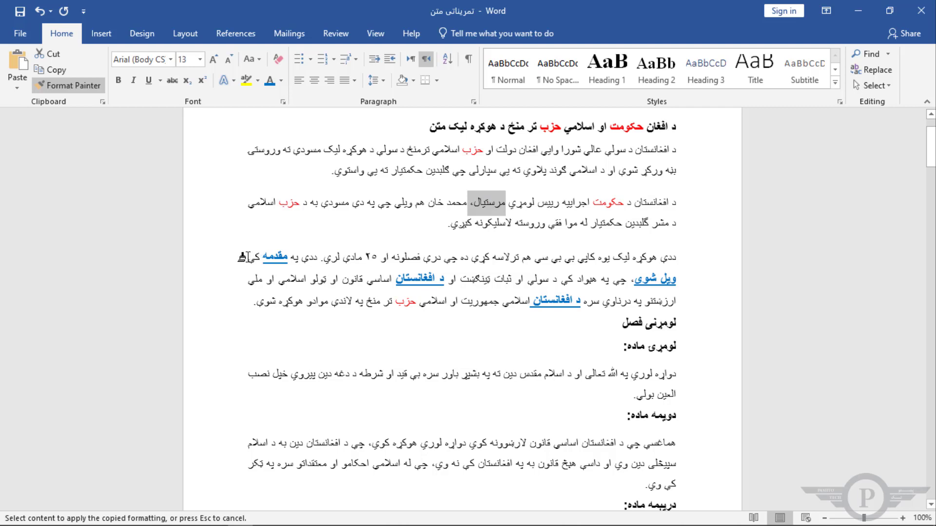
{"action": "left_click_drag", "start_coordinate": [252, 258], "coordinate": [488, 279]}
{"action": "mouse_move", "coordinate": [488, 278]}
{"action": "left_mouse_down"}
{"action": "mouse_move", "coordinate": [555, 279]}
{"action": "mouse_move", "coordinate": [382, 279]}
{"action": "left_mouse_up"}
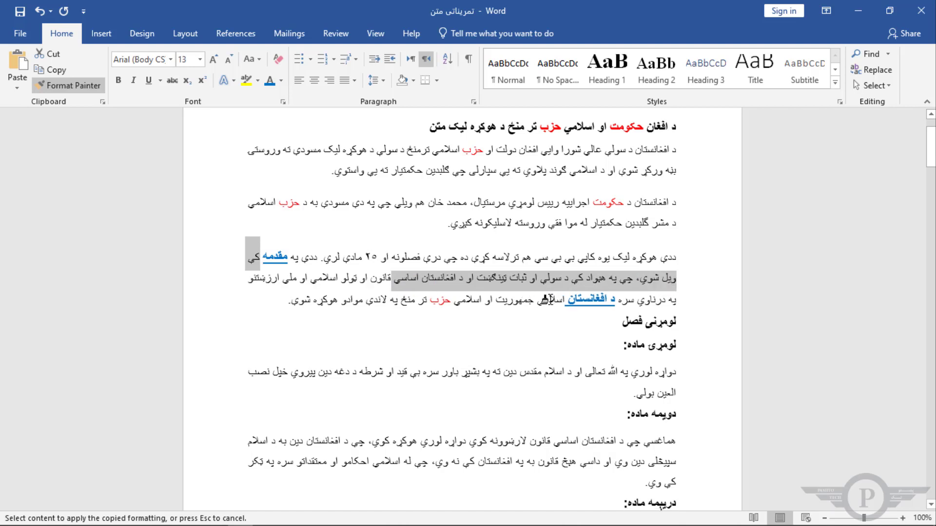
{"action": "left_click_drag", "start_coordinate": [550, 299], "coordinate": [668, 314]}
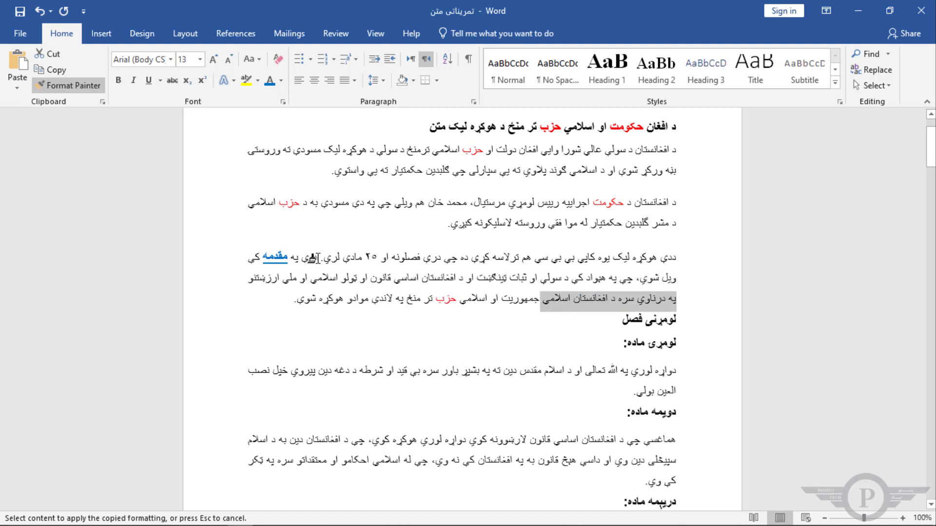
{"action": "left_click_drag", "start_coordinate": [318, 256], "coordinate": [239, 255]}
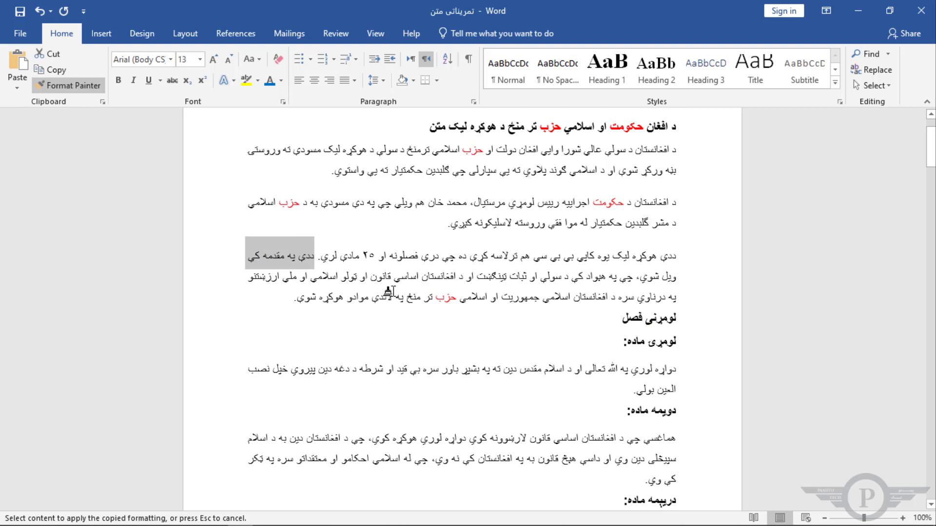
{"action": "left_click", "coordinate": [89, 91]}
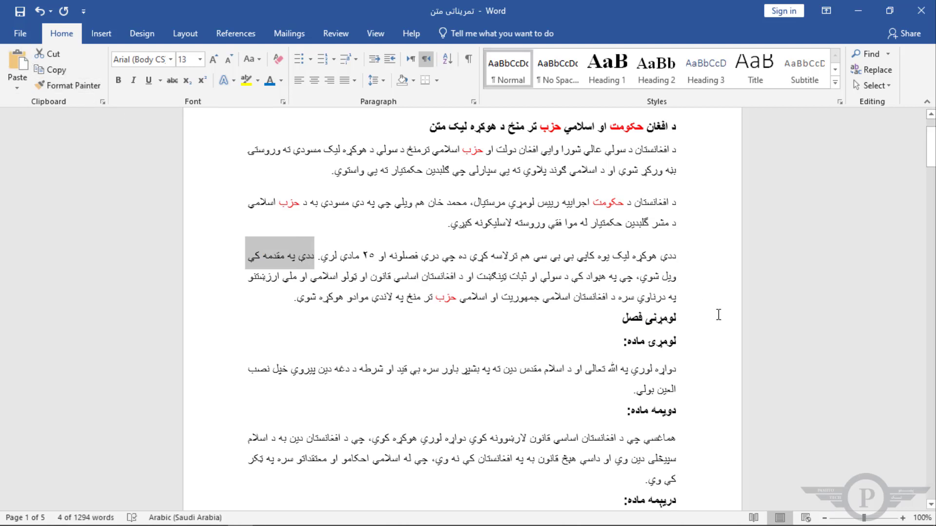